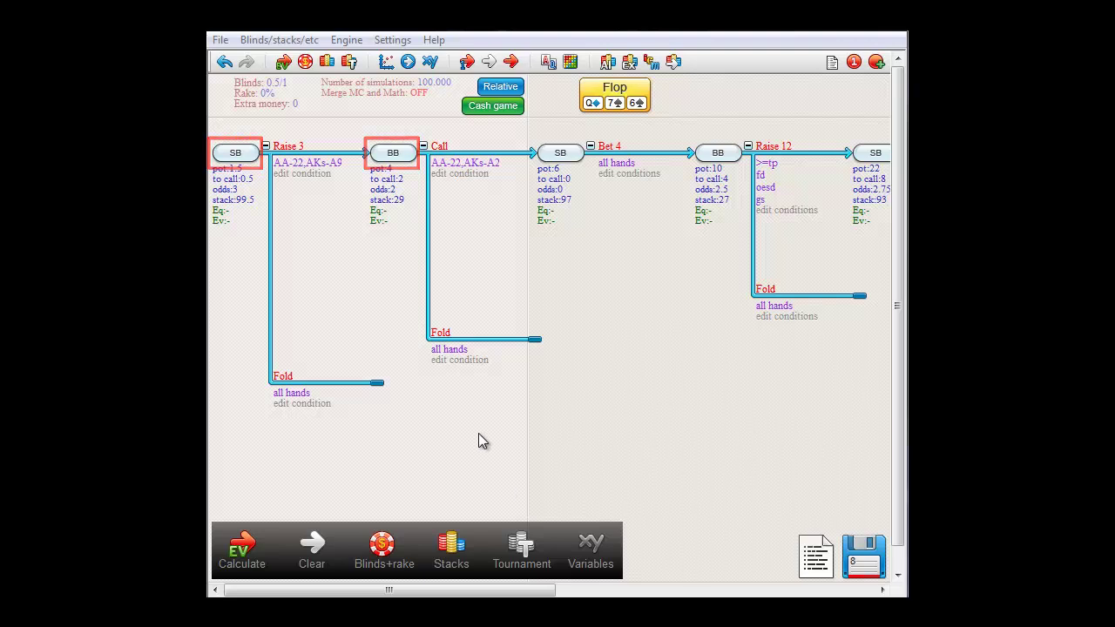
# Preview SB's Raise 3 and BB's calling ranges, then scroll right to the flop's Raise 97 branch
pyautogui.click(316, 177)
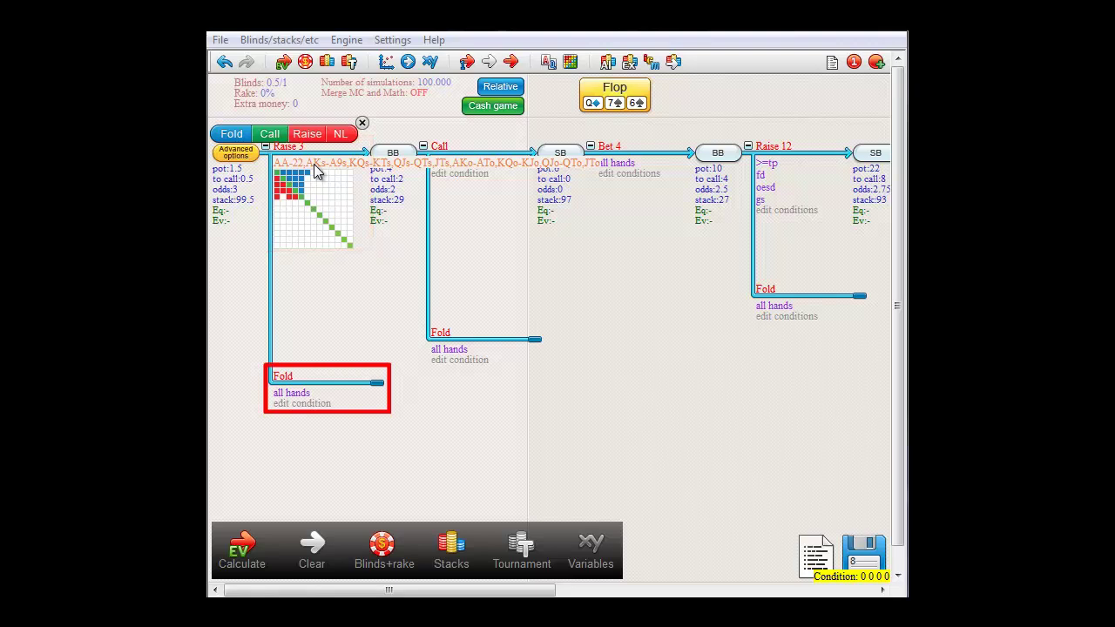
pyautogui.click(468, 170)
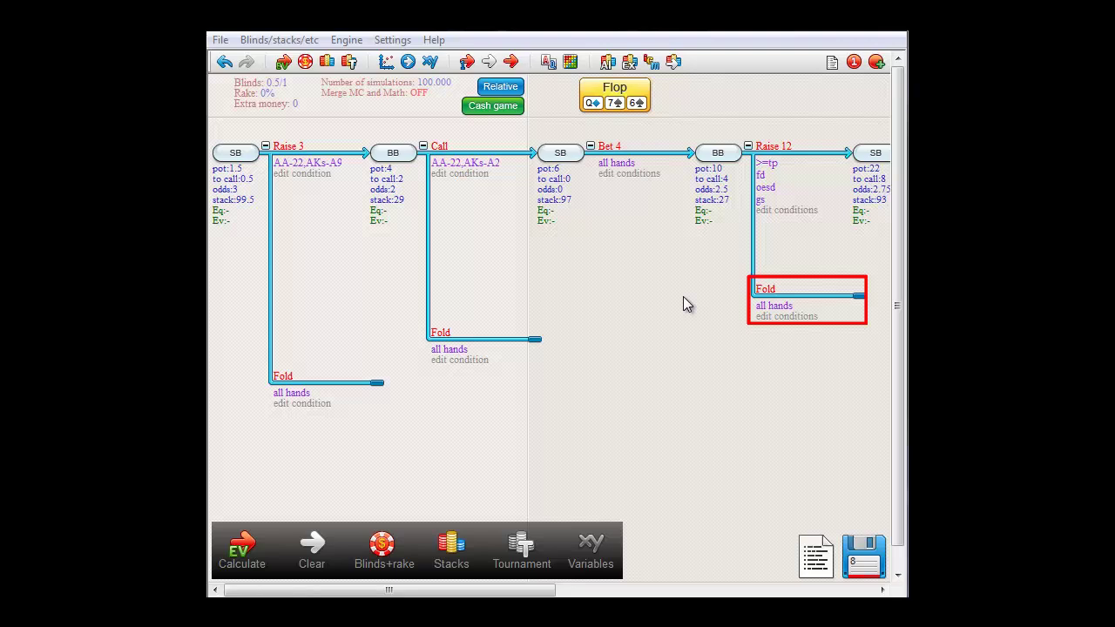
pyautogui.moveTo(522, 590); pyautogui.dragTo(670, 590)
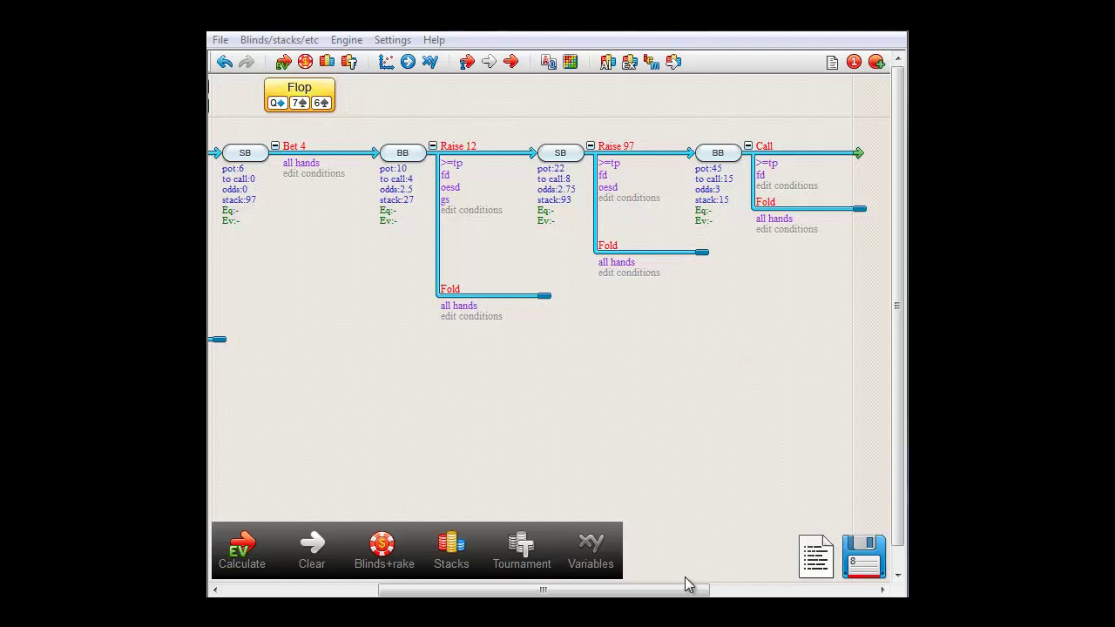
# Scroll right through Turn and River, then back to the preflop Raise 3 and Call start
pyautogui.moveTo(575, 591); pyautogui.dragTo(857, 595)
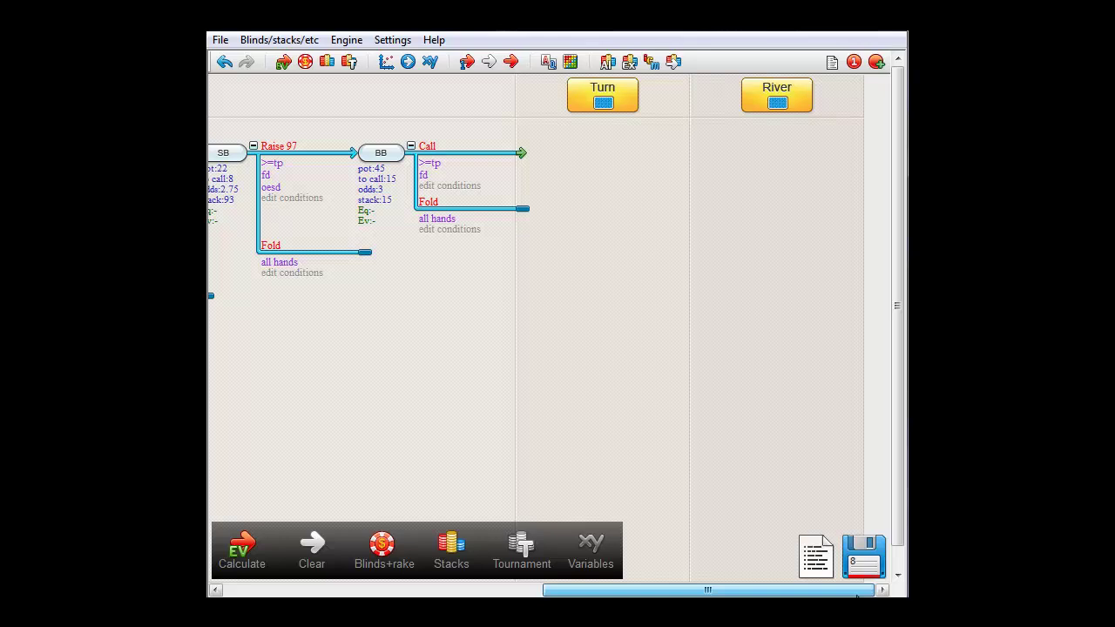
pyautogui.moveTo(857, 595); pyautogui.dragTo(538, 593)
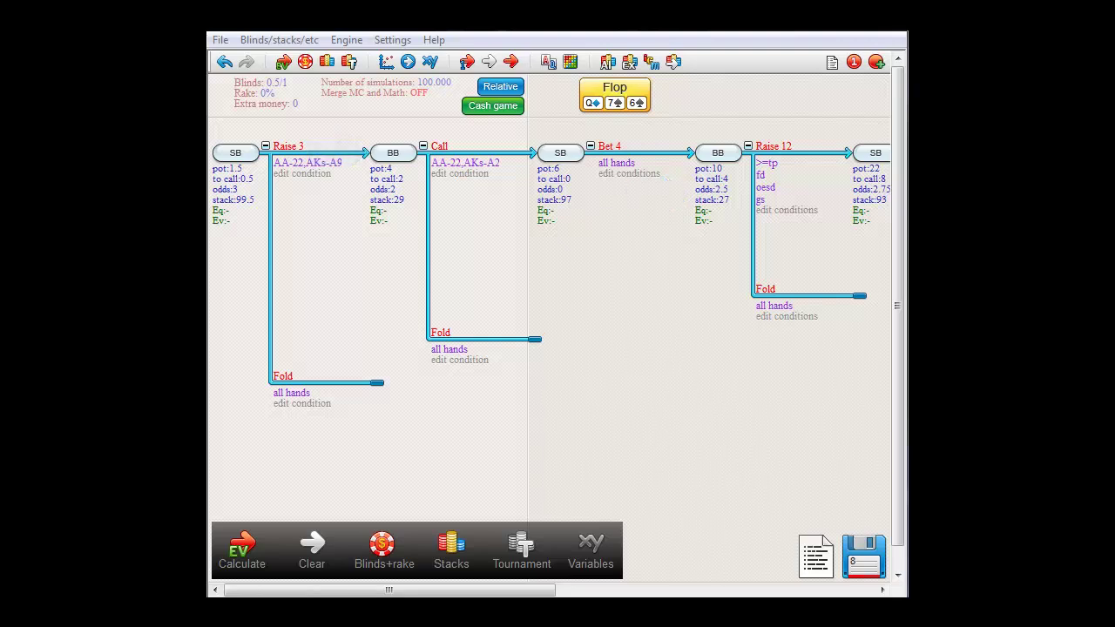
pyautogui.moveTo(333, 161)
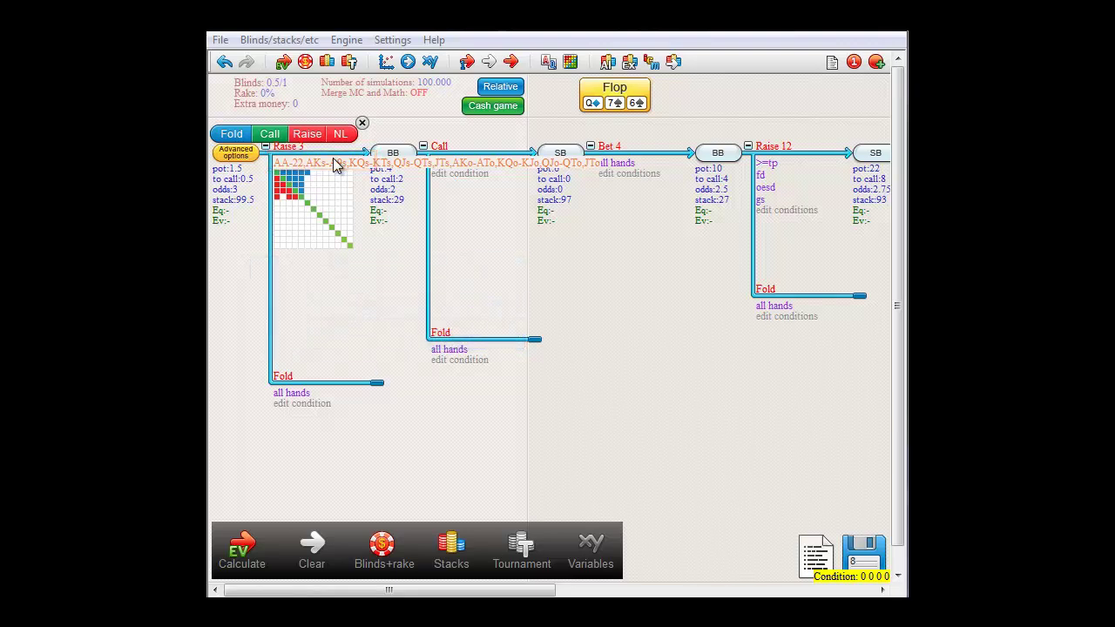
pyautogui.doubleClick(337, 166)
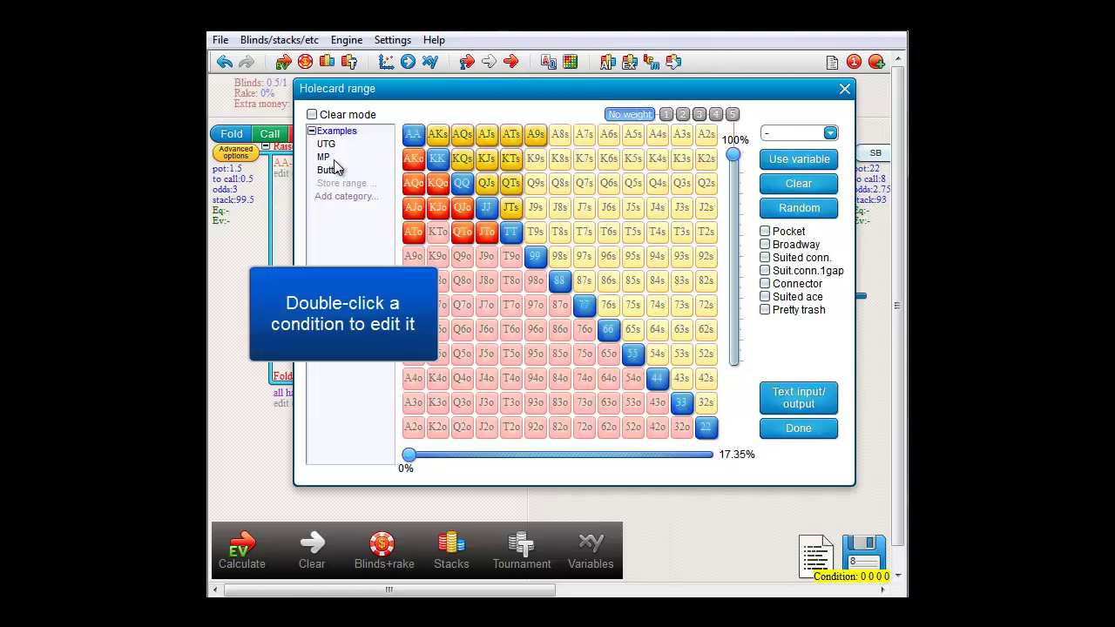
pyautogui.click(843, 89)
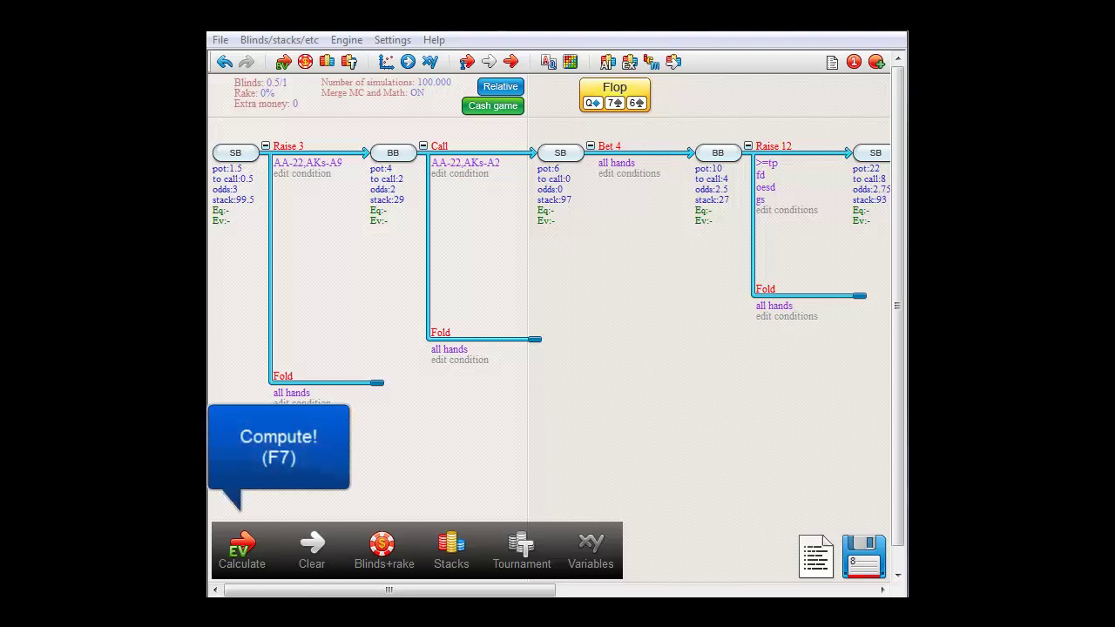
# Calculate the tree (F7) so SB's flop node shows 56.1% equity, EV 4.3
pyautogui.click(244, 550)
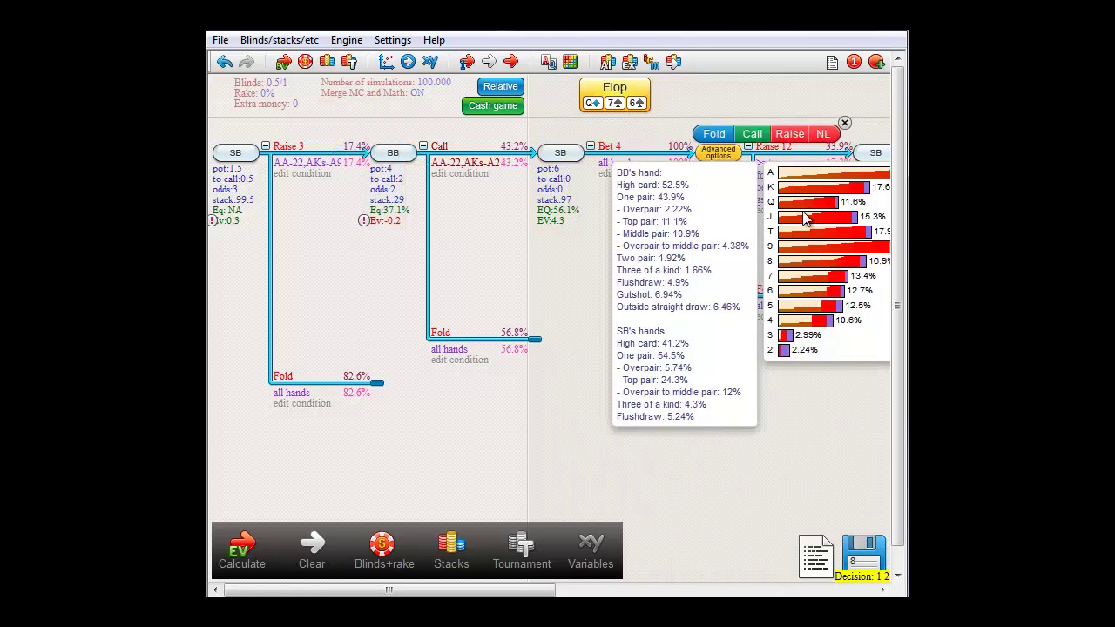
pyautogui.moveTo(593, 166)
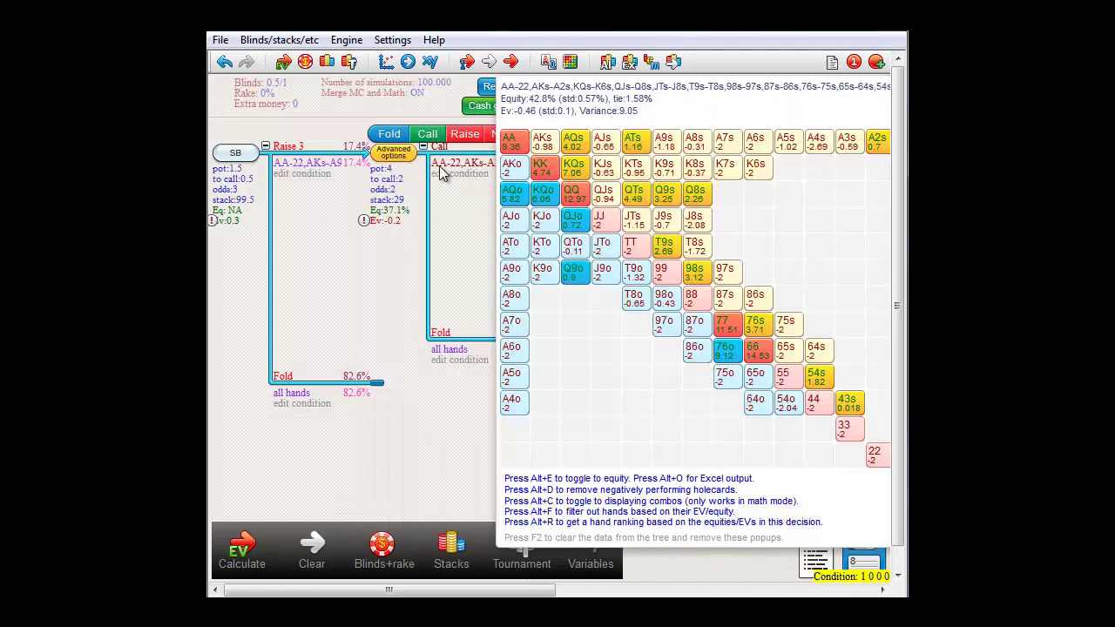
pyautogui.moveTo(423, 218)
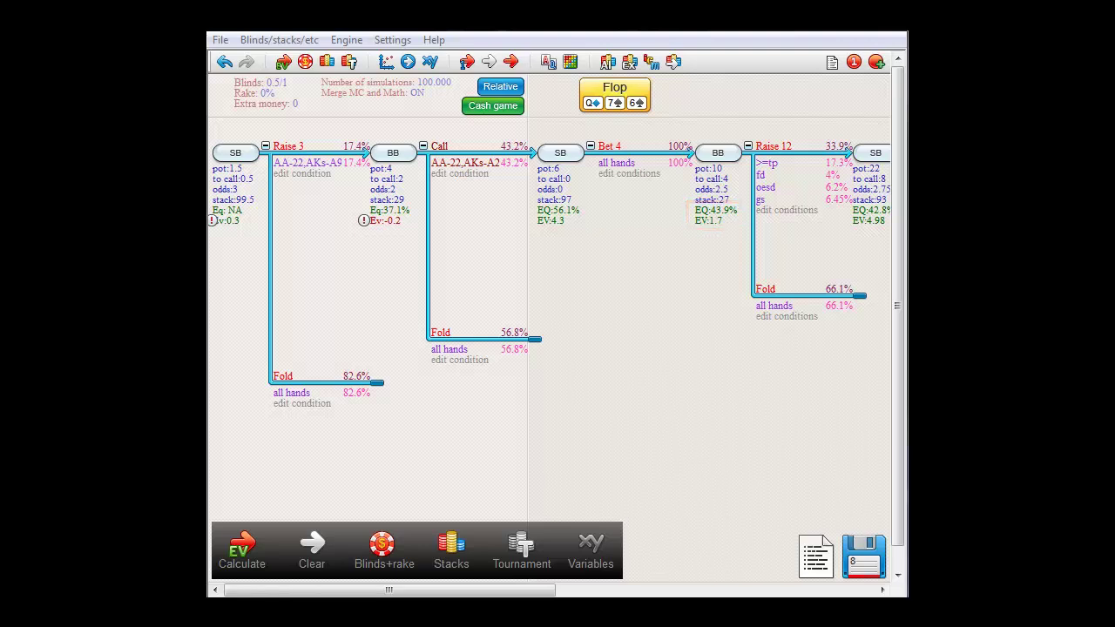
# Scroll right to the flop's Raise 12 branch at 33.9%, with its >=tp, fd, oesd and gs splits
pyautogui.moveTo(541, 595); pyautogui.dragTo(690, 593)
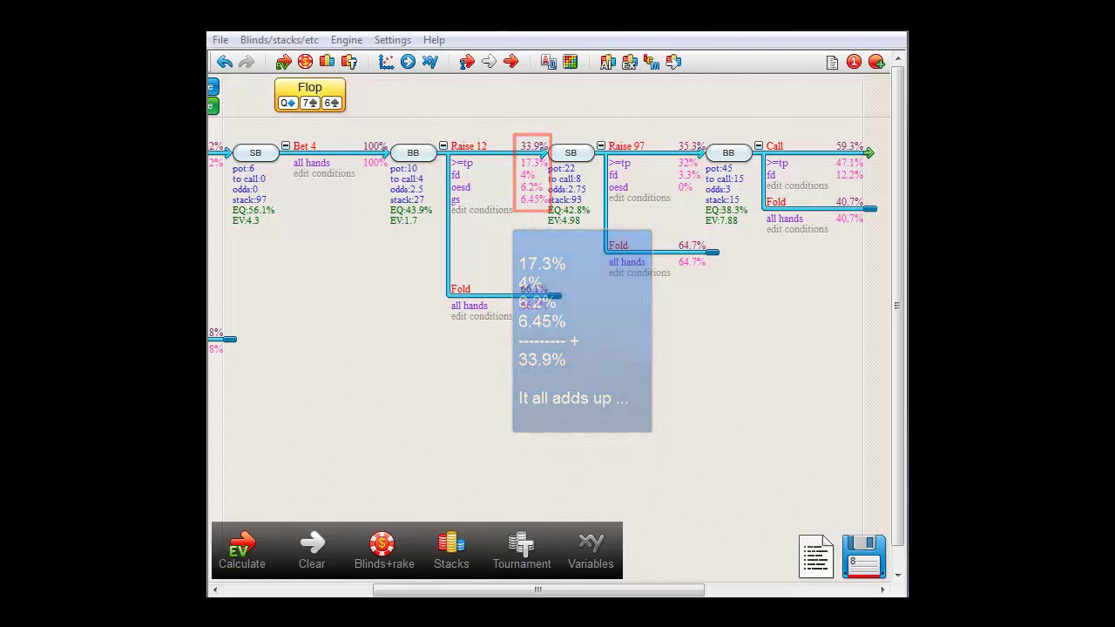
# Show the equity popup for BB's >=tp raise-to-12 hands: 75.4% equity, EV 7.45
pyautogui.moveTo(474, 106)
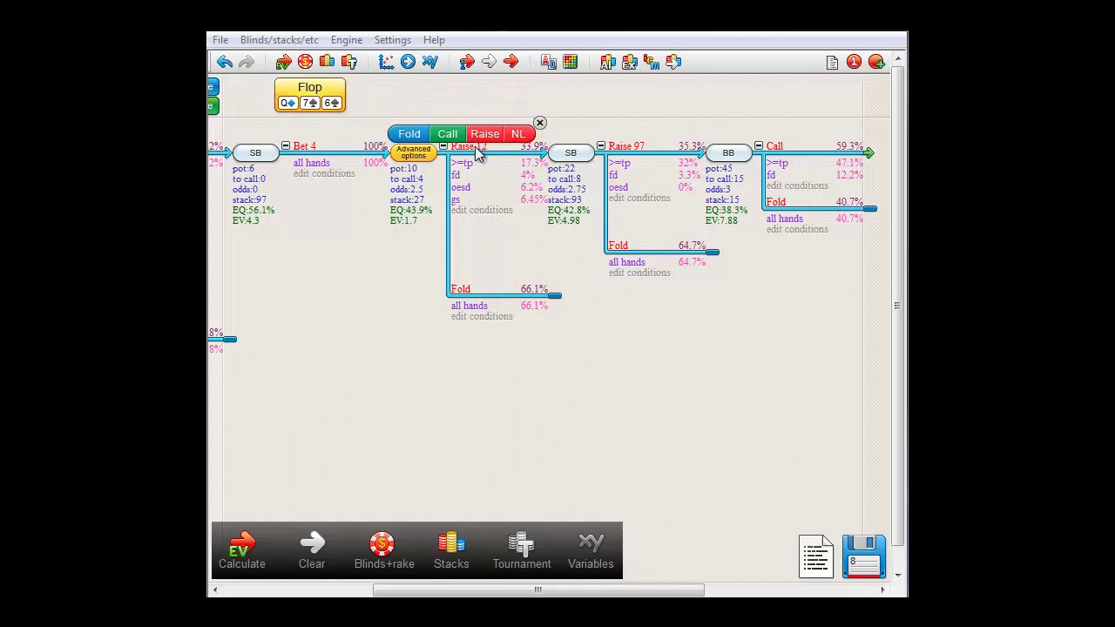
pyautogui.moveTo(477, 154)
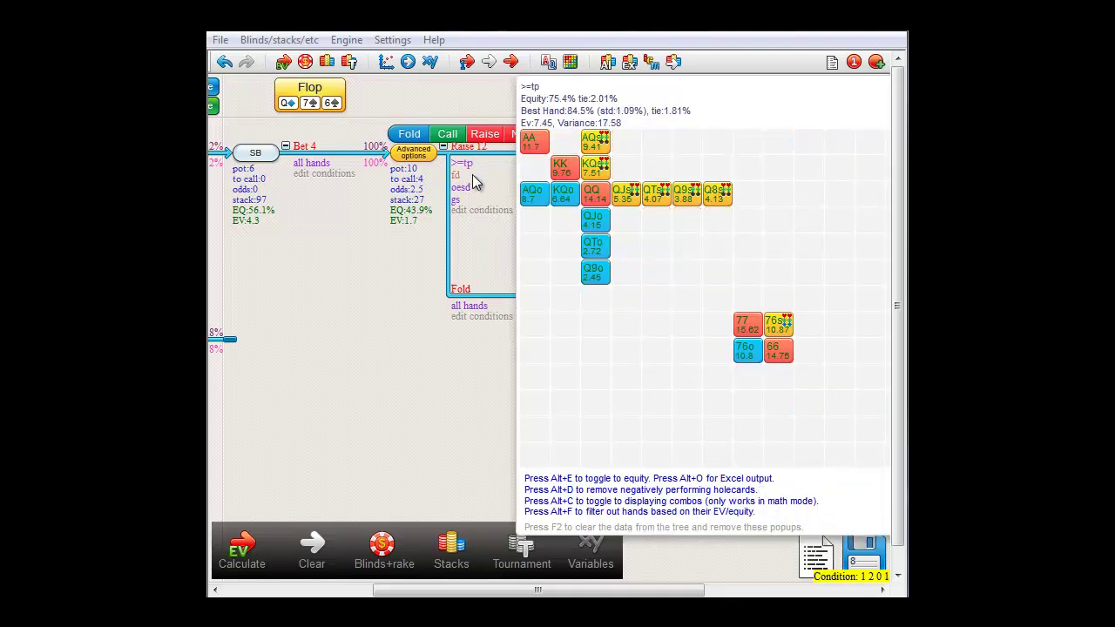
# Display BB's per-hand EV grid for EV 1.7, with variance 9.05 and folded hands at 0
pyautogui.moveTo(469, 188)
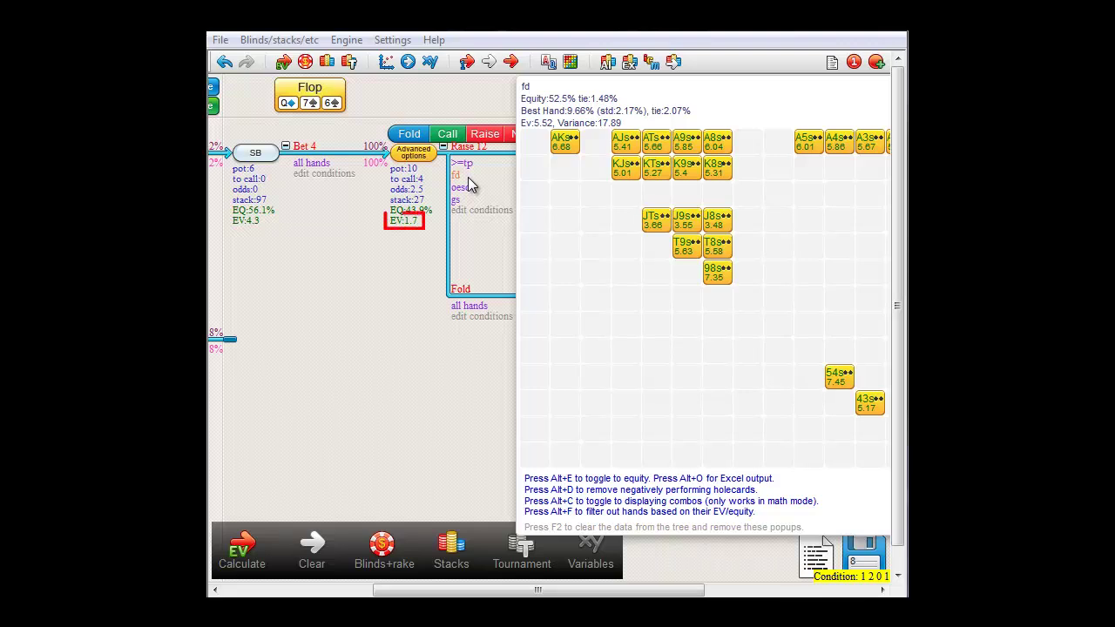
pyautogui.moveTo(414, 220)
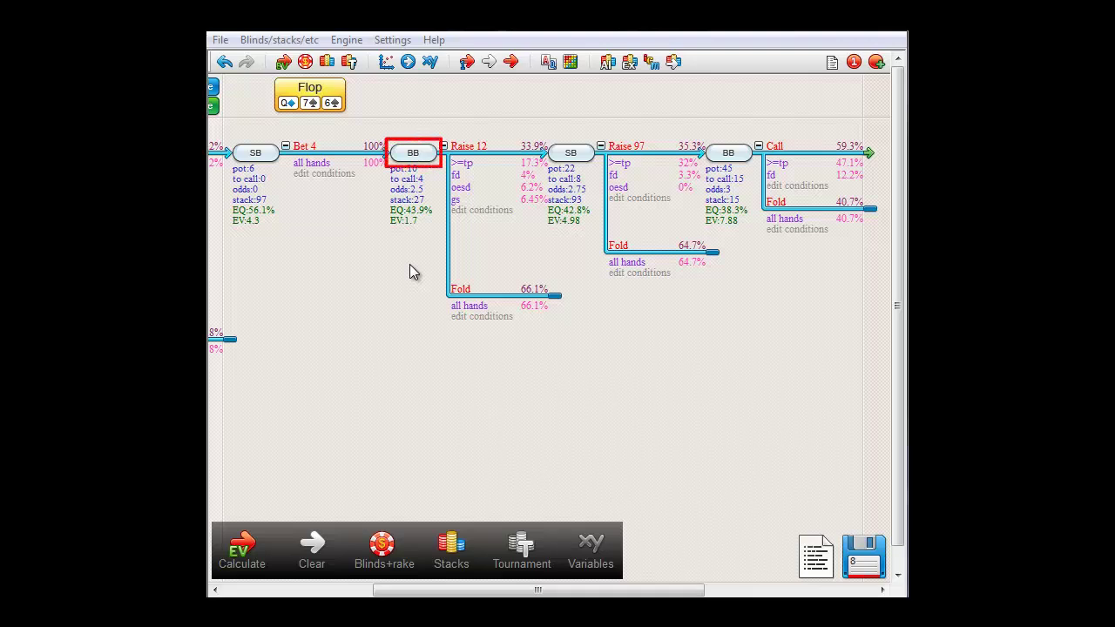
# Show the hand-type popup for BB's decision after Bet 4: BB one pair 43.9%, SB 54.5%
pyautogui.moveTo(419, 157)
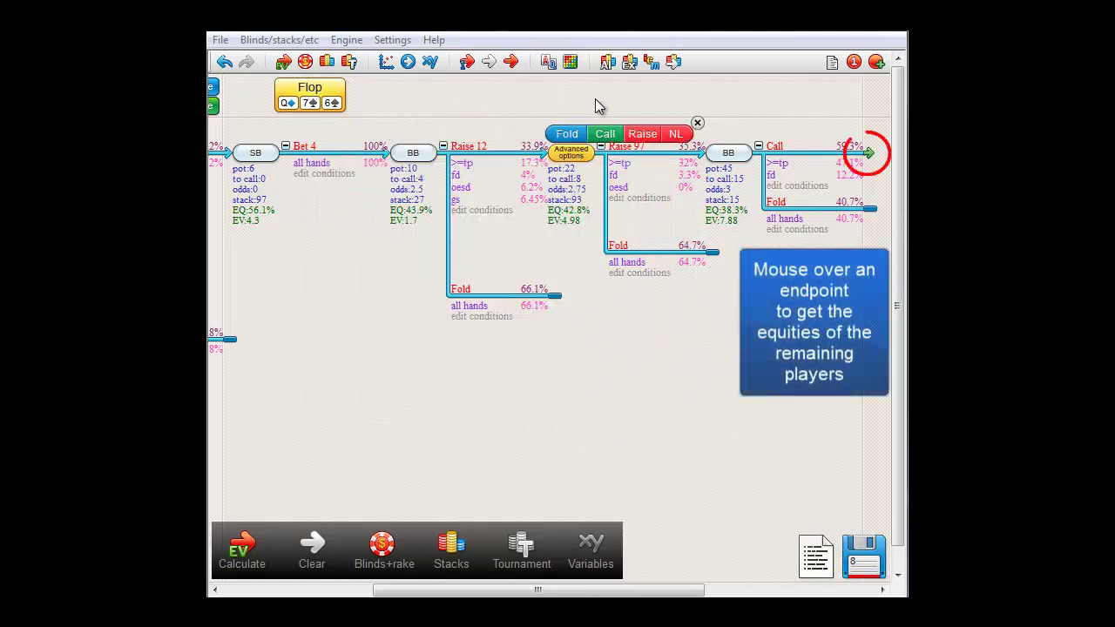
# Close the options bubble and show Fold endpoint equities: SB 74.67%, BB 25.33%, tie 0.09%
pyautogui.click(698, 123)
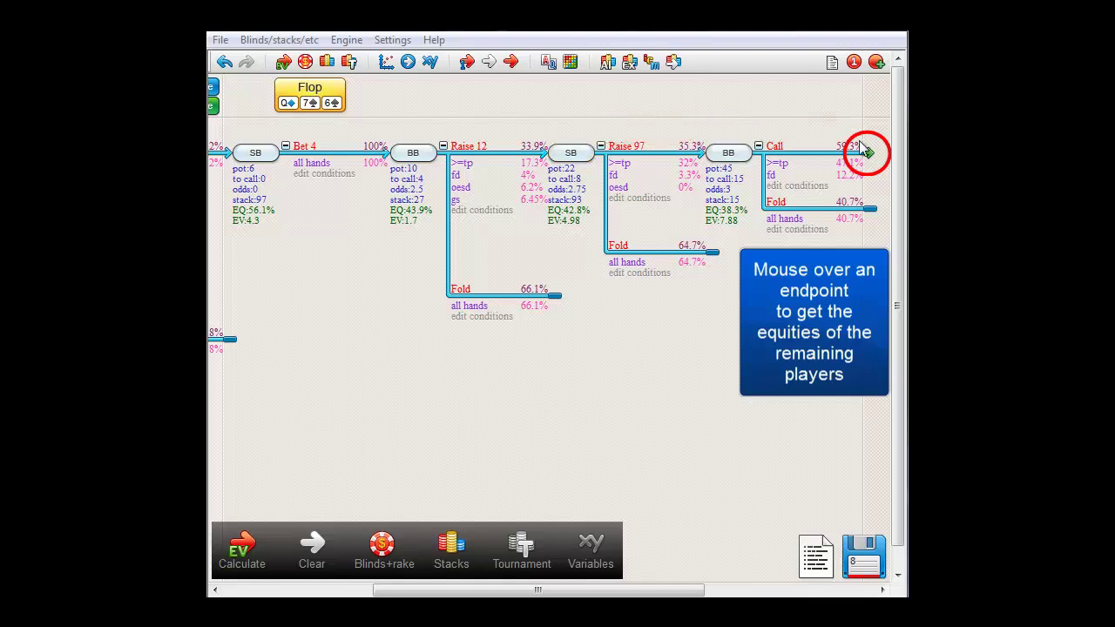
pyautogui.moveTo(874, 158)
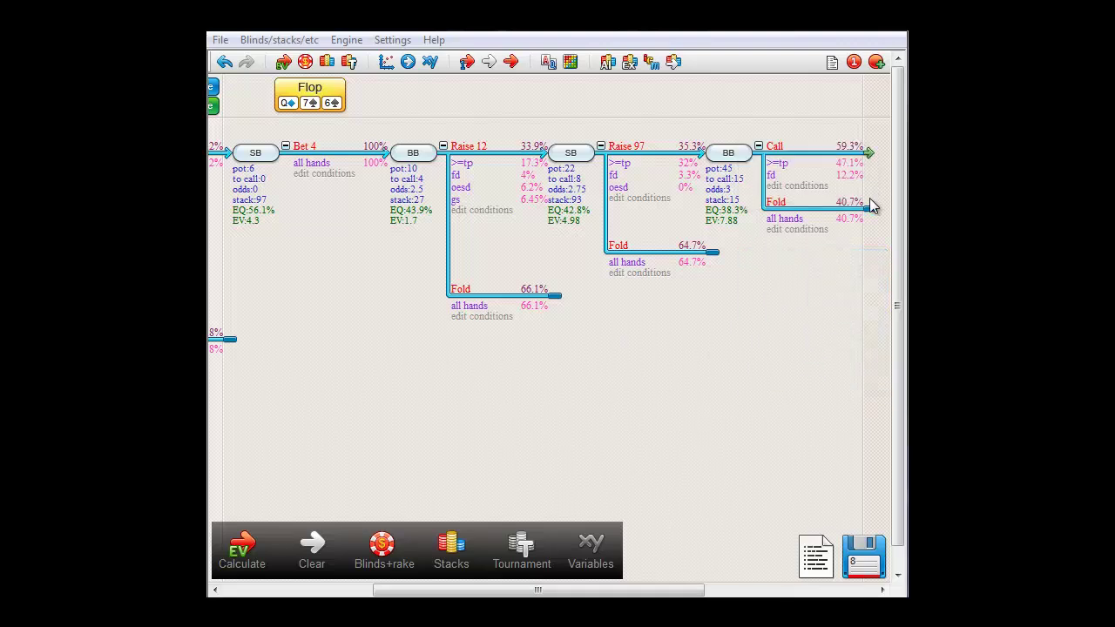
pyautogui.moveTo(873, 211)
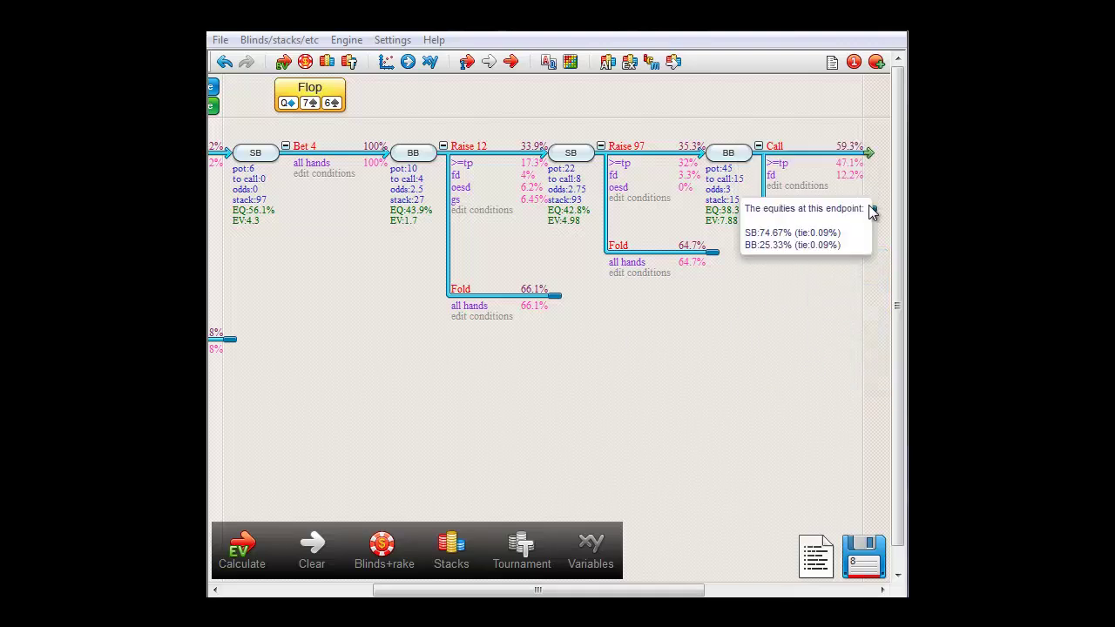
# Deal five random sample runs, the last with SB folding preflop and BB winning 1.5, then close it
pyautogui.moveTo(845, 108)
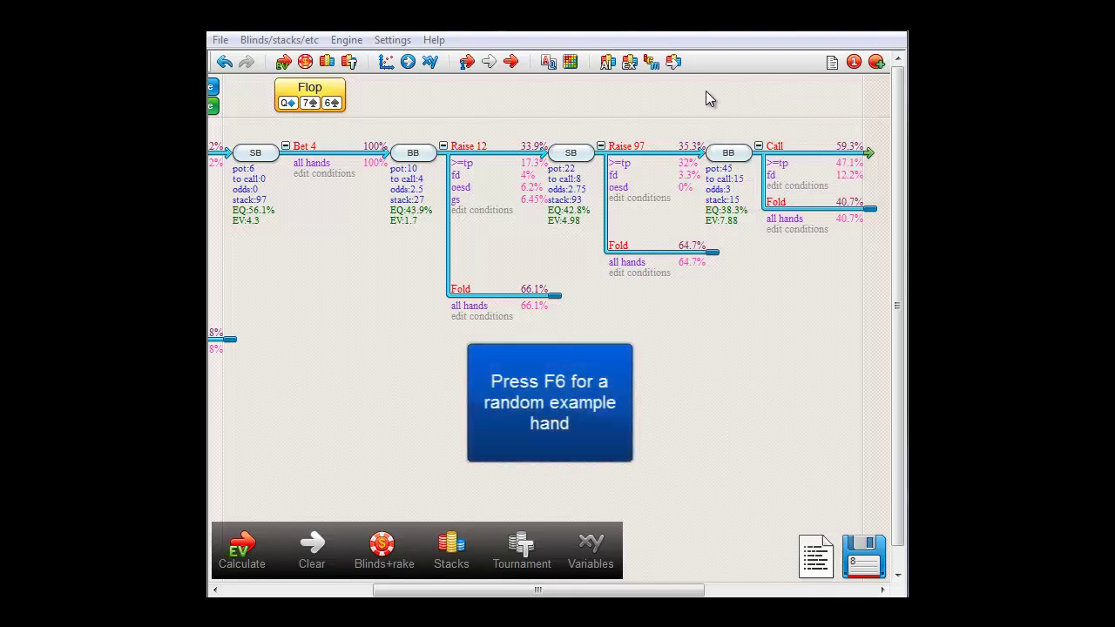
pyautogui.click(466, 63)
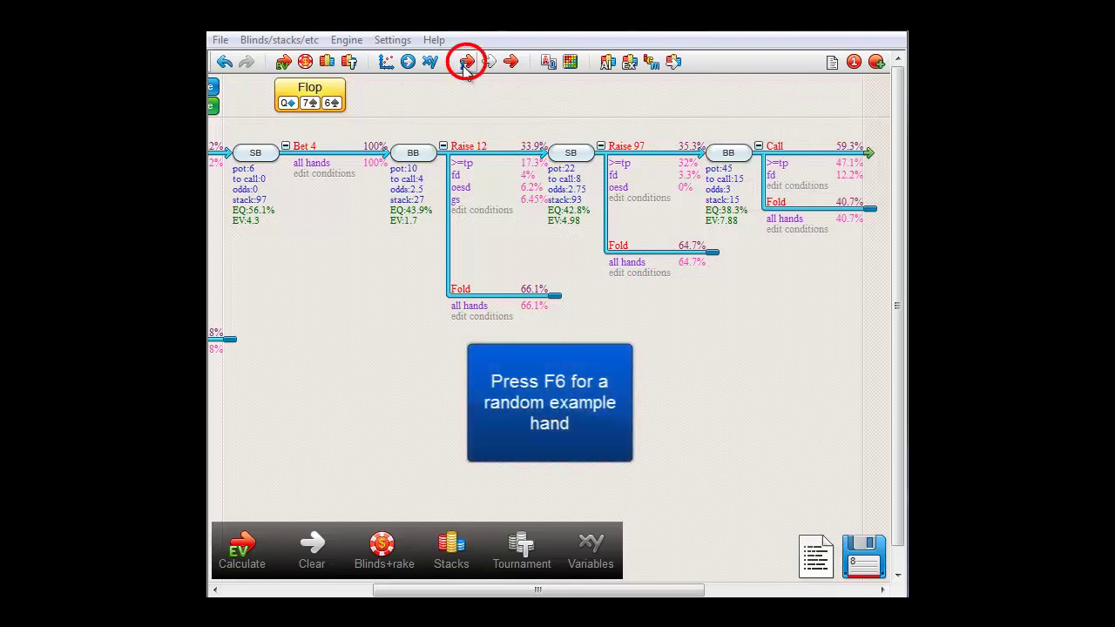
pyautogui.click(467, 66)
pyautogui.click(467, 66)
pyautogui.click(467, 66)
pyautogui.click(467, 67)
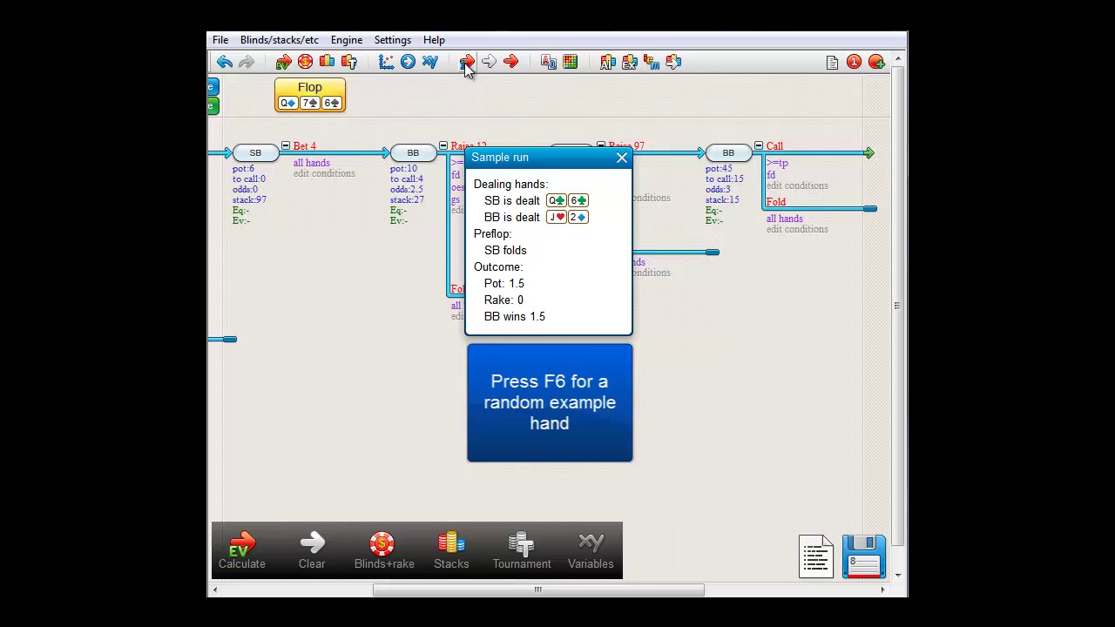
pyautogui.click(623, 159)
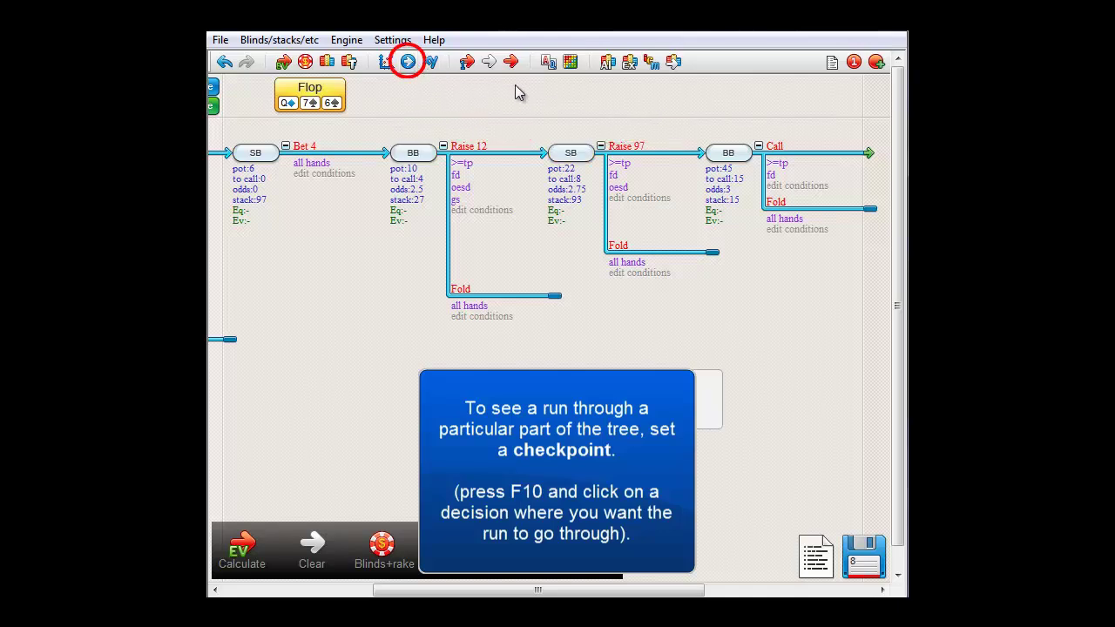
# Dismiss BB's quick action bar and set a checkpoint on BB's final Call of the 97 all-in
pyautogui.moveTo(781, 112)
pyautogui.click(854, 125)
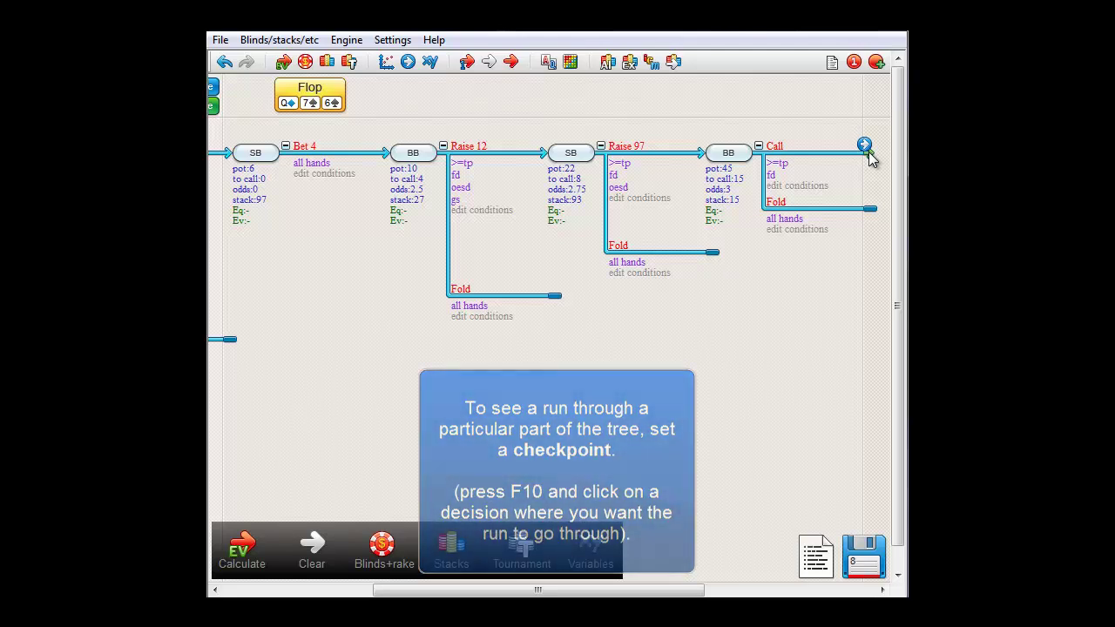
pyautogui.click(866, 148)
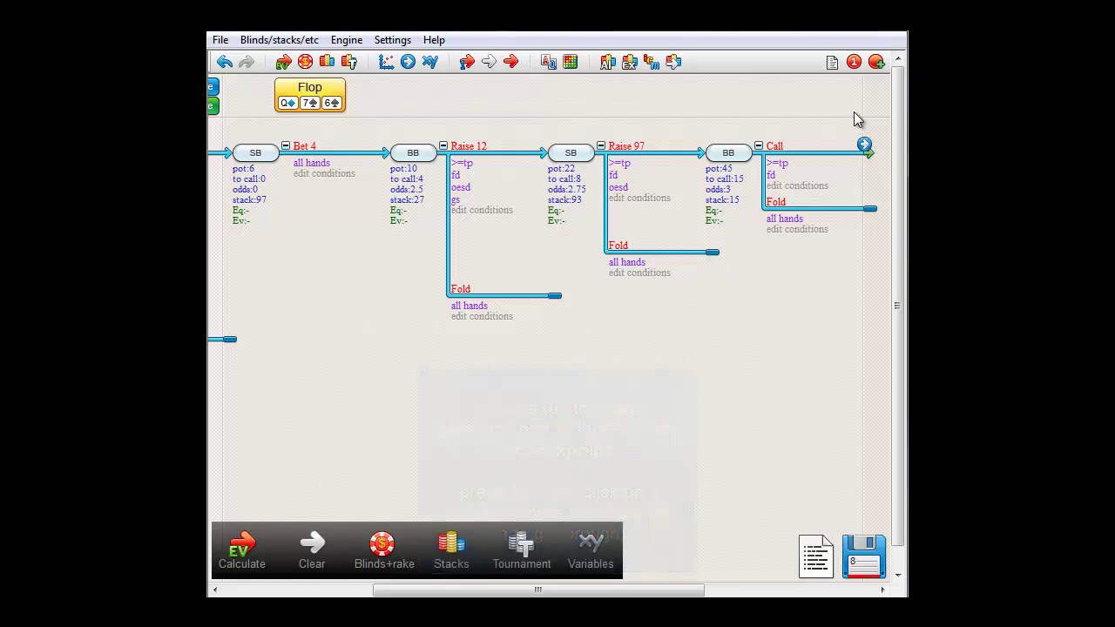
# Deal four sample runs through the checkpoint to the all-in showdown, the last with SB winning 60
pyautogui.click(467, 63)
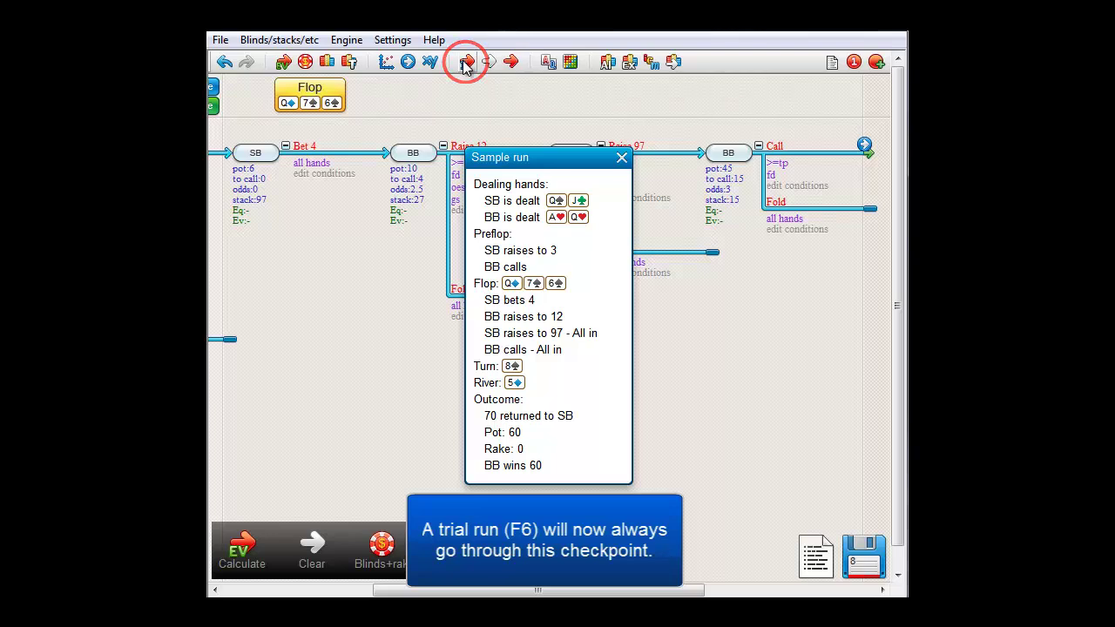
pyautogui.click(466, 62)
pyautogui.click(466, 63)
pyautogui.click(466, 63)
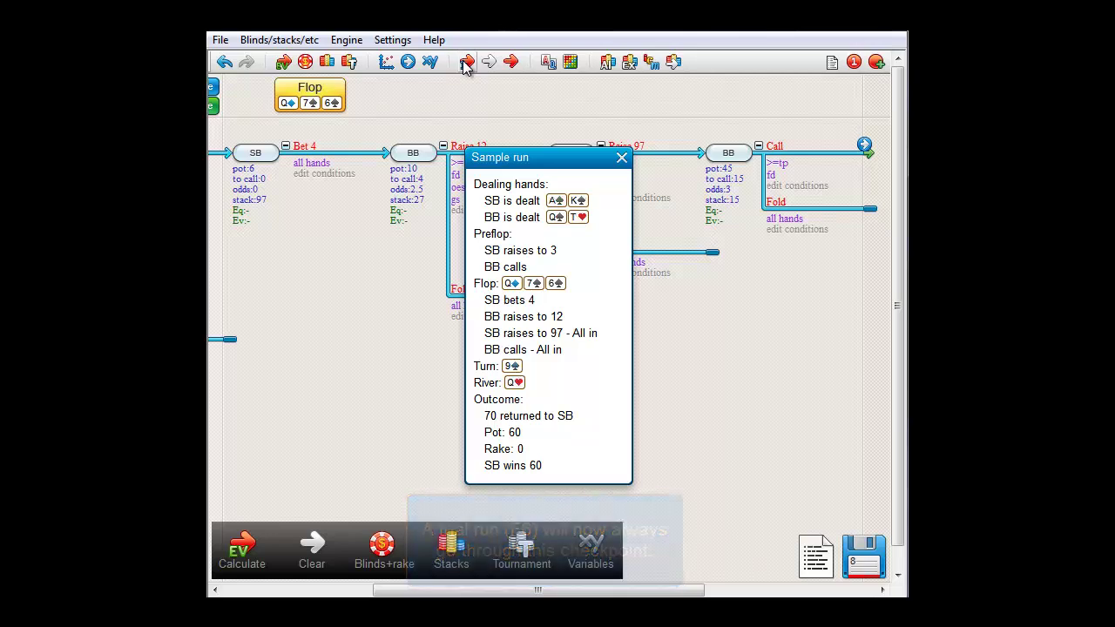
# Close the sample run results and cancel placing a checkpoint, leaving the tree with none set
pyautogui.click(622, 158)
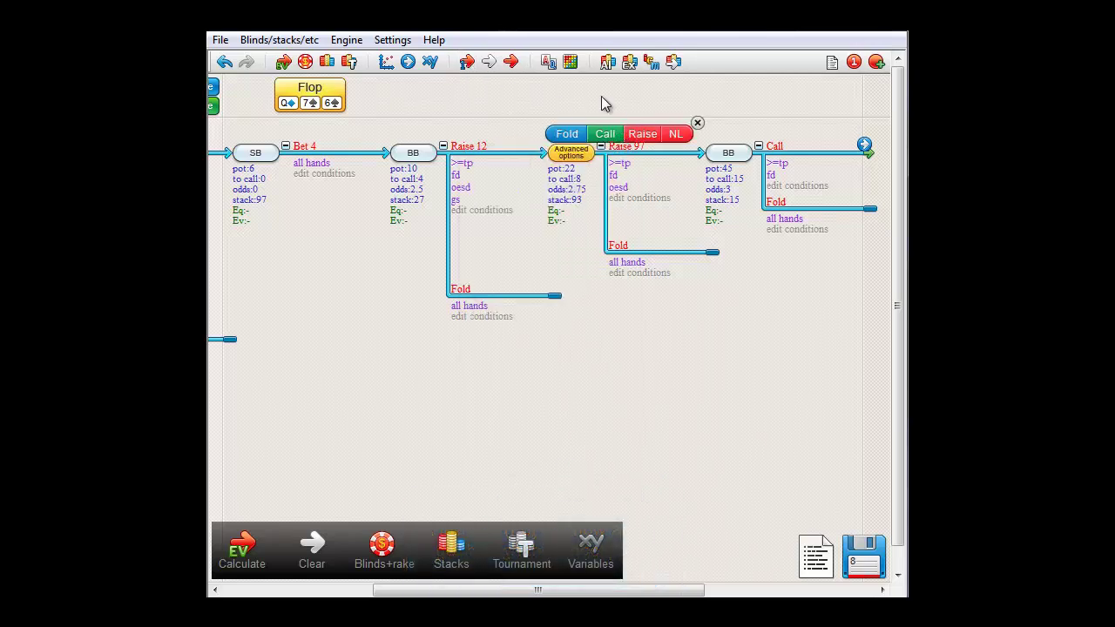
pyautogui.click(410, 65)
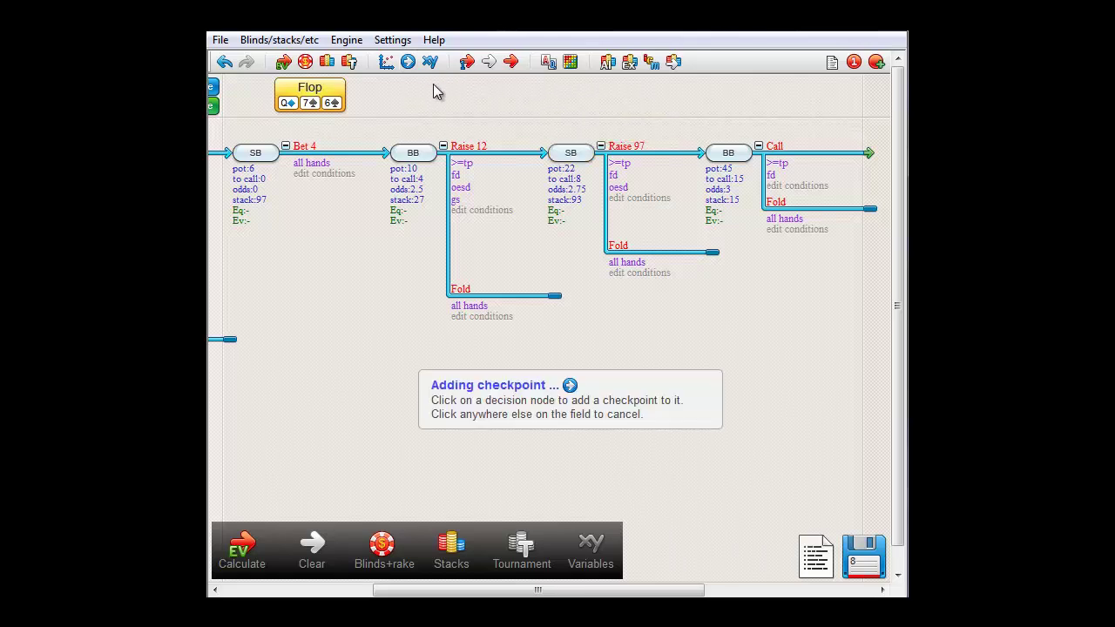
pyautogui.click(478, 103)
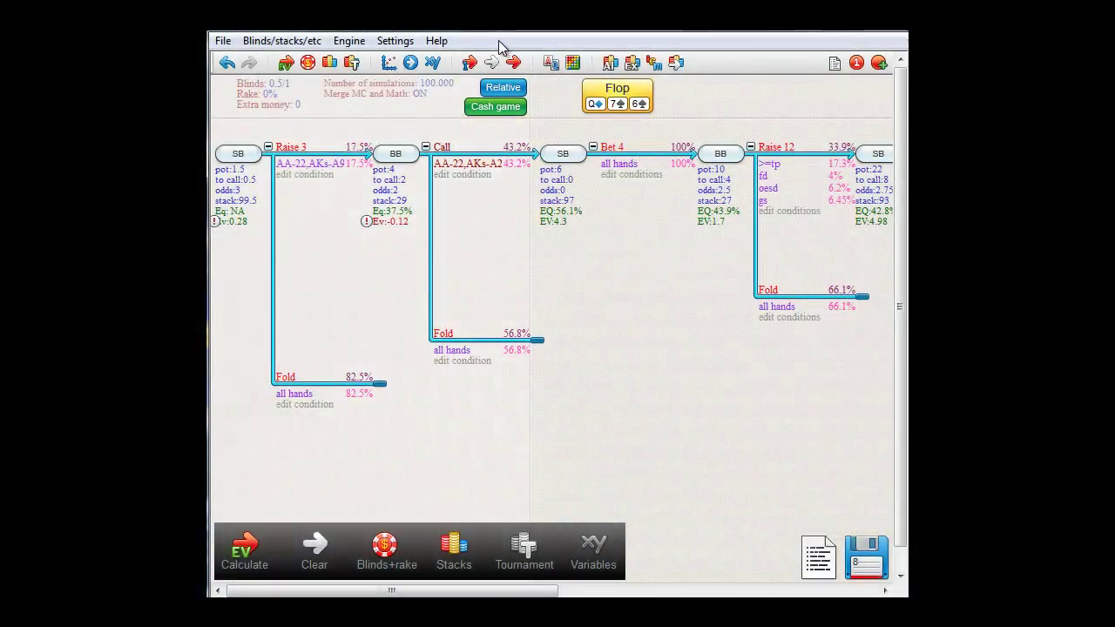
# Enable the Help option 'Display hints when hovering over tree'
pyautogui.click(438, 42)
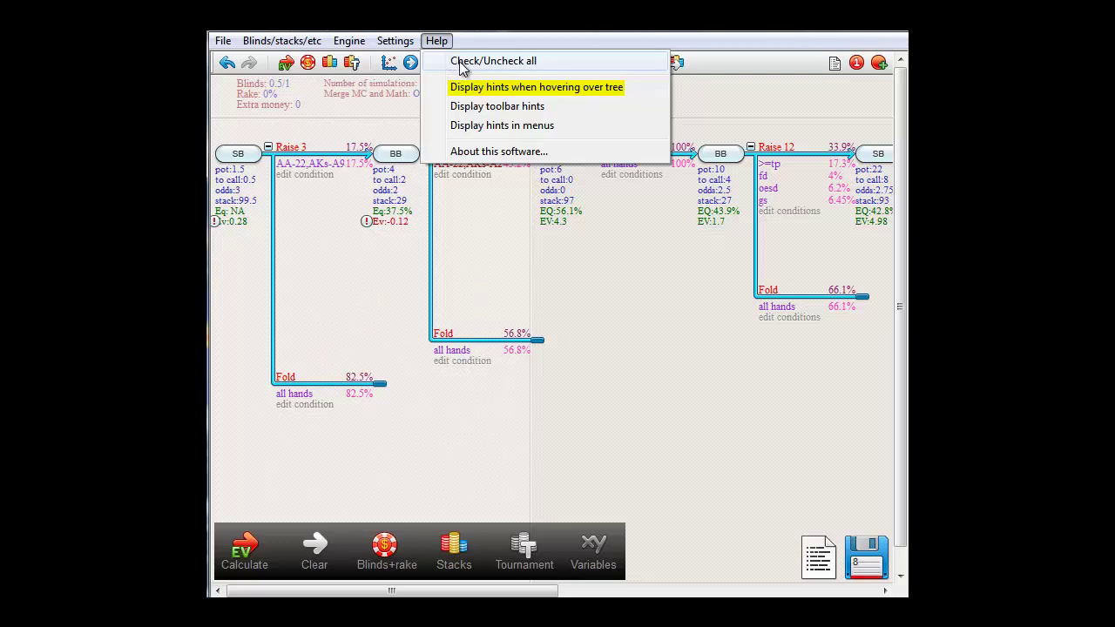
pyautogui.click(478, 88)
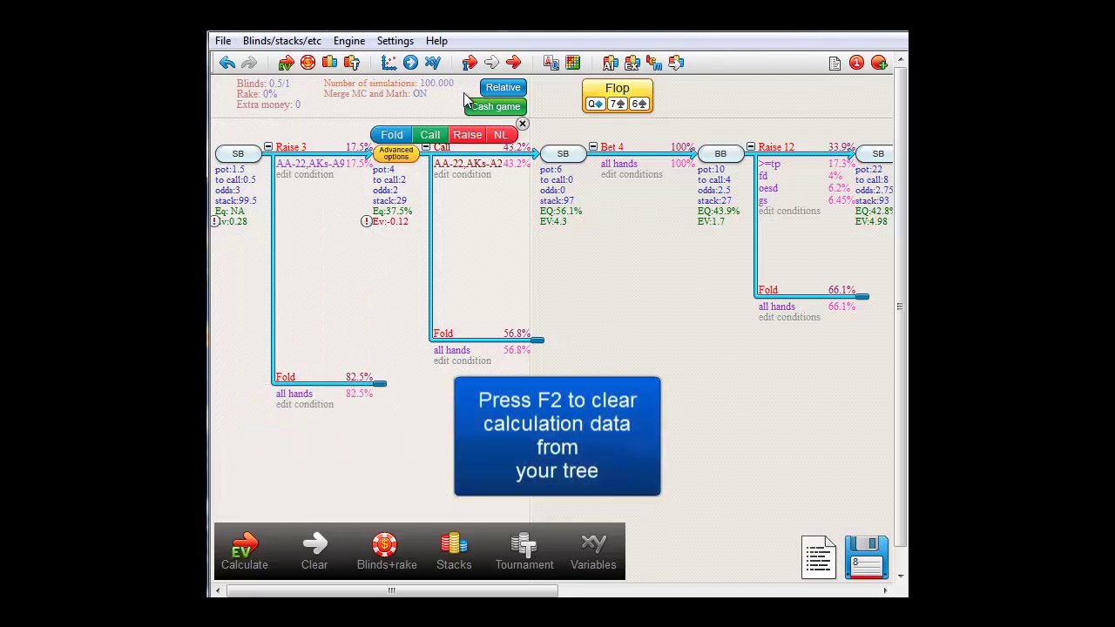
pyautogui.moveTo(762, 124)
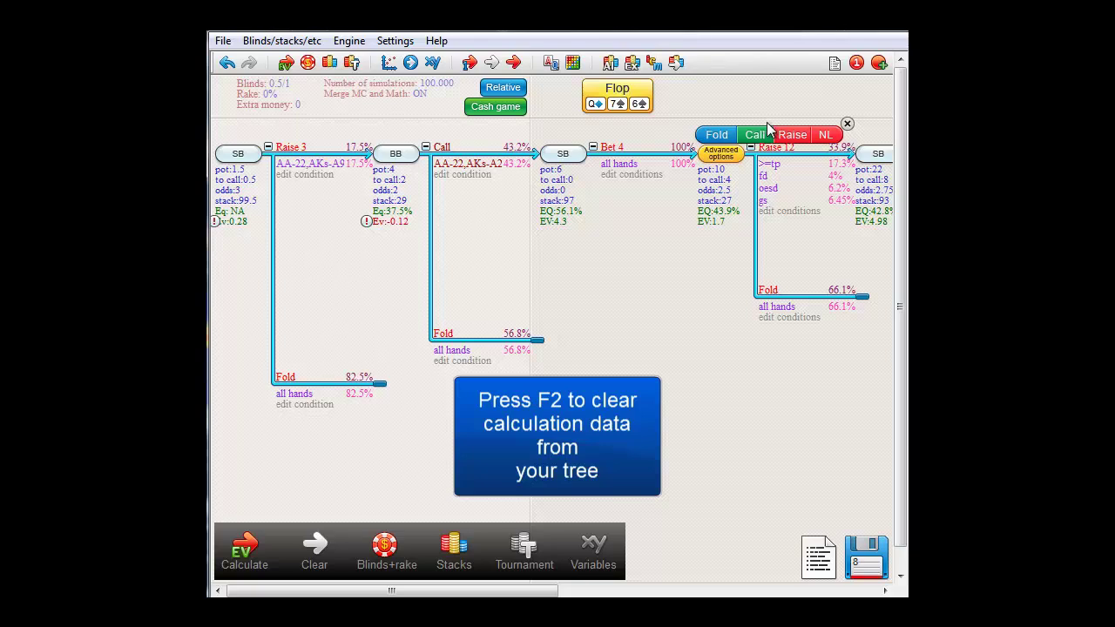
pyautogui.moveTo(775, 157)
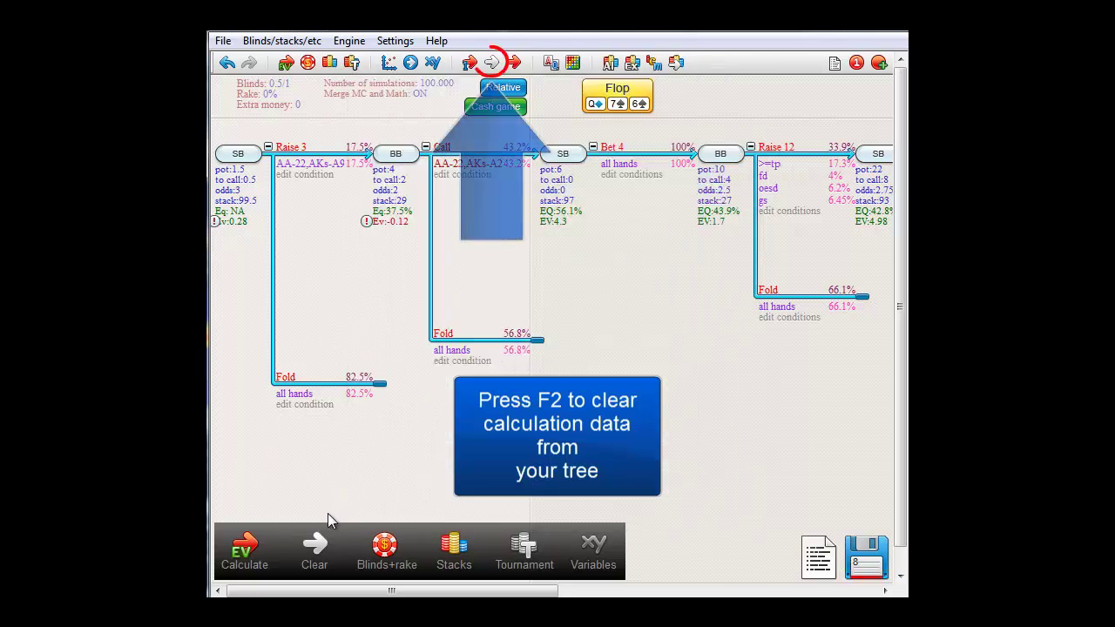
# Clear the tree's calculated percentages and EQ/EV values with the F2 Clear button
pyautogui.click(317, 552)
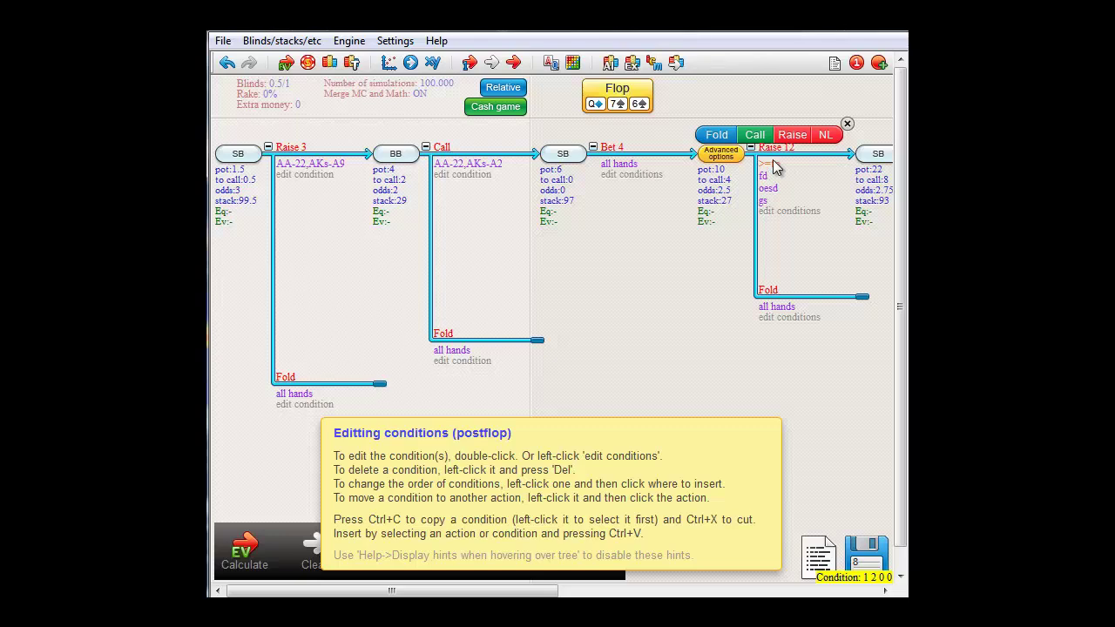
pyautogui.click(436, 41)
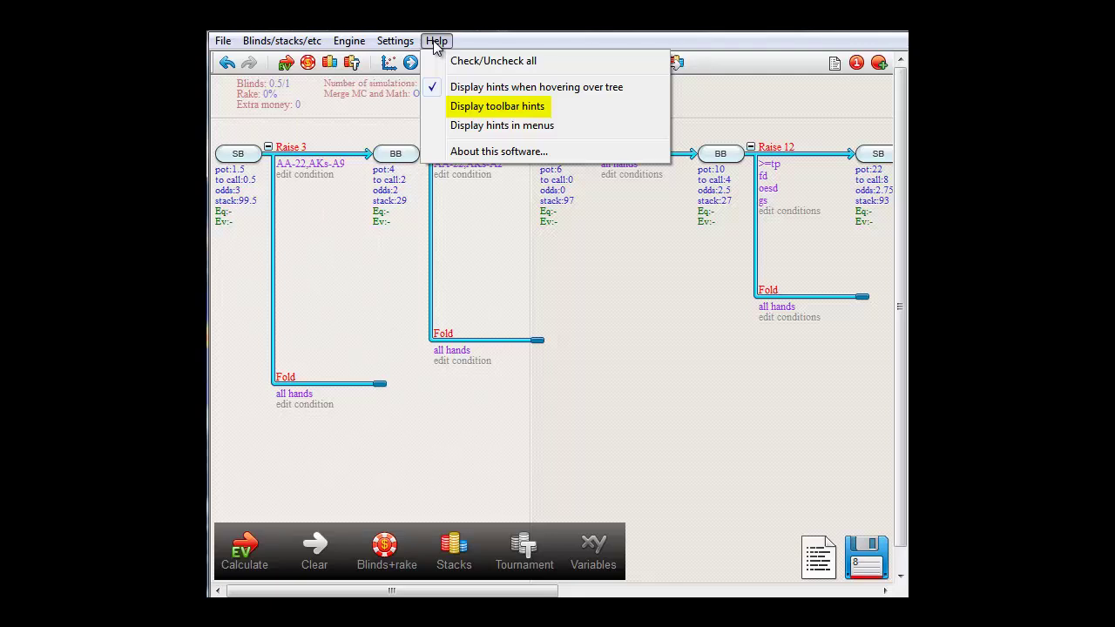
# Enable 'Display toolbar hints' and view the hints on the toolbar icons
pyautogui.click(462, 106)
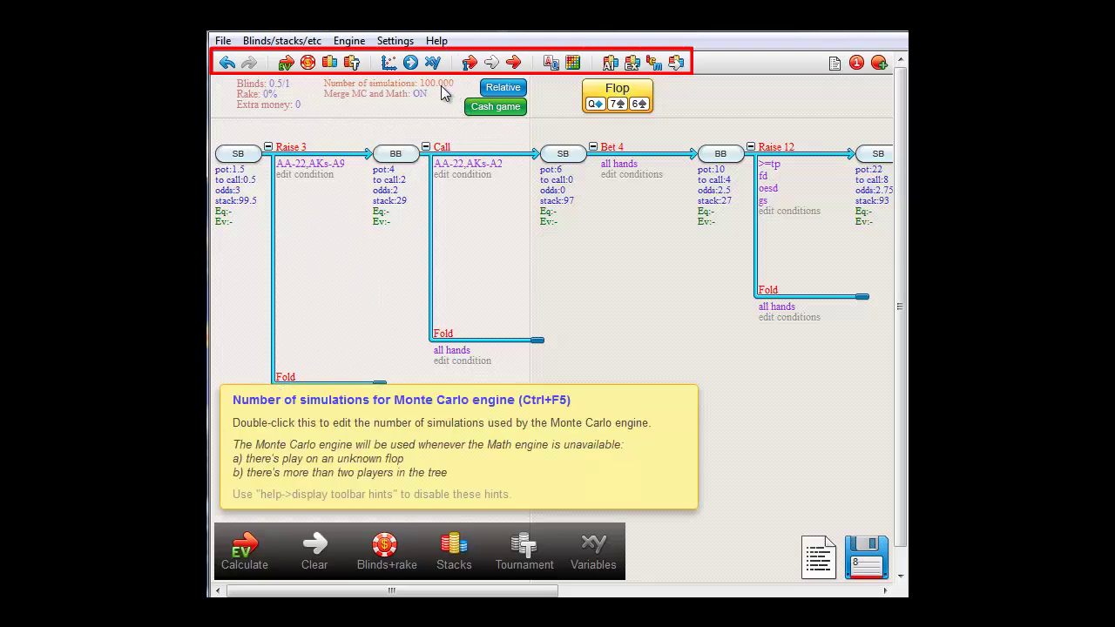
pyautogui.moveTo(389, 70)
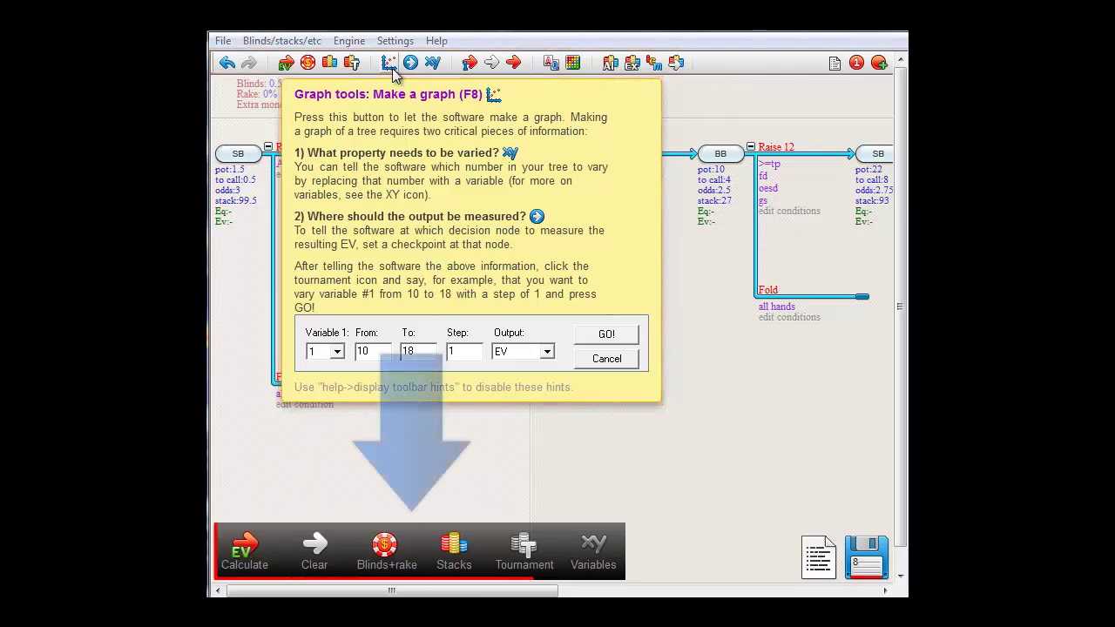
pyautogui.moveTo(404, 545)
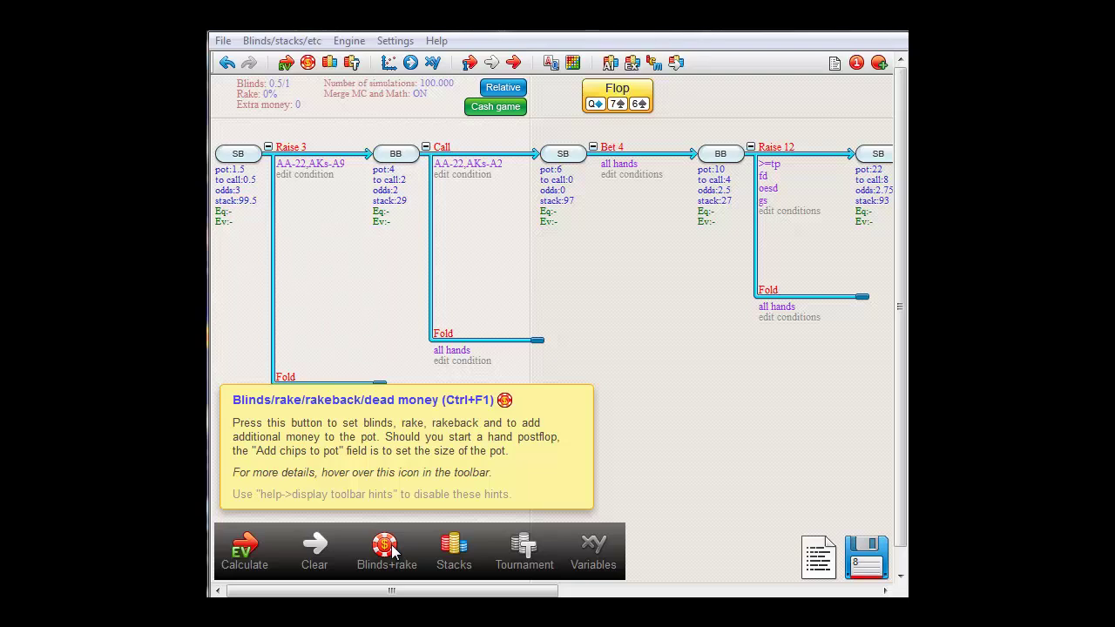
pyautogui.click(436, 41)
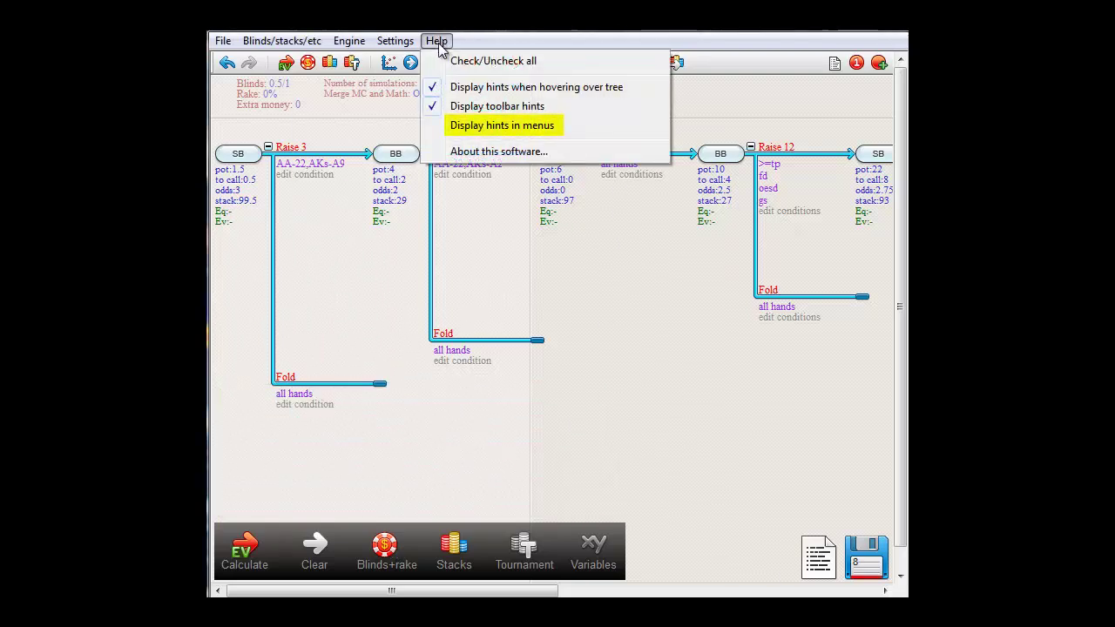
# Enable 'Display hints in menus' and open SB's Raise 3 range AA-22,AKs-A9 in the Holecard range editor
pyautogui.click(503, 125)
pyautogui.moveTo(466, 135)
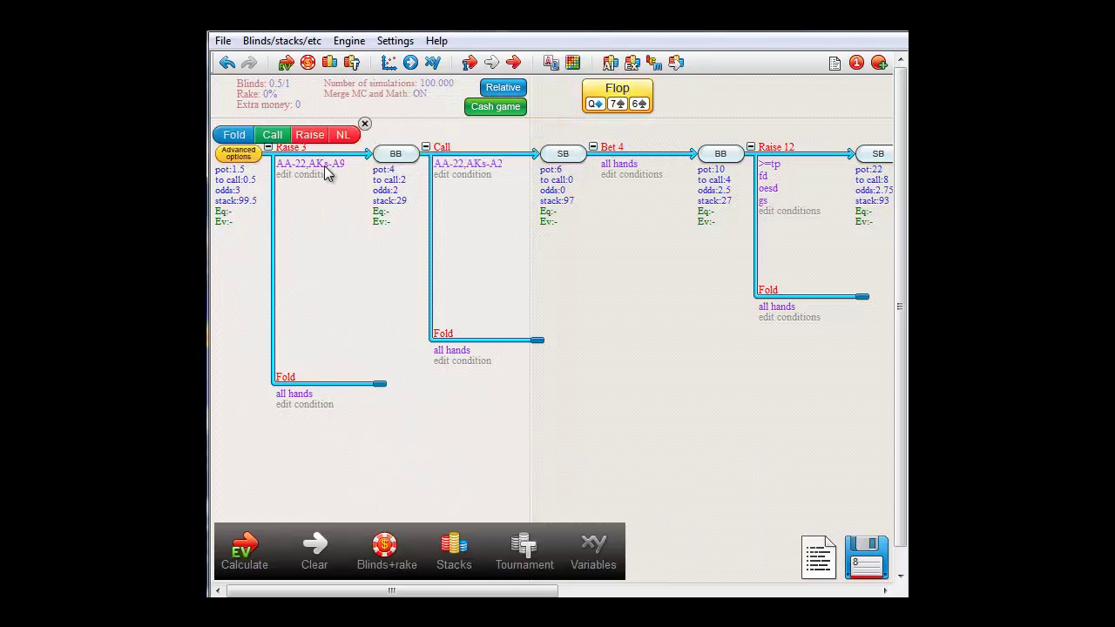
pyautogui.moveTo(322, 169)
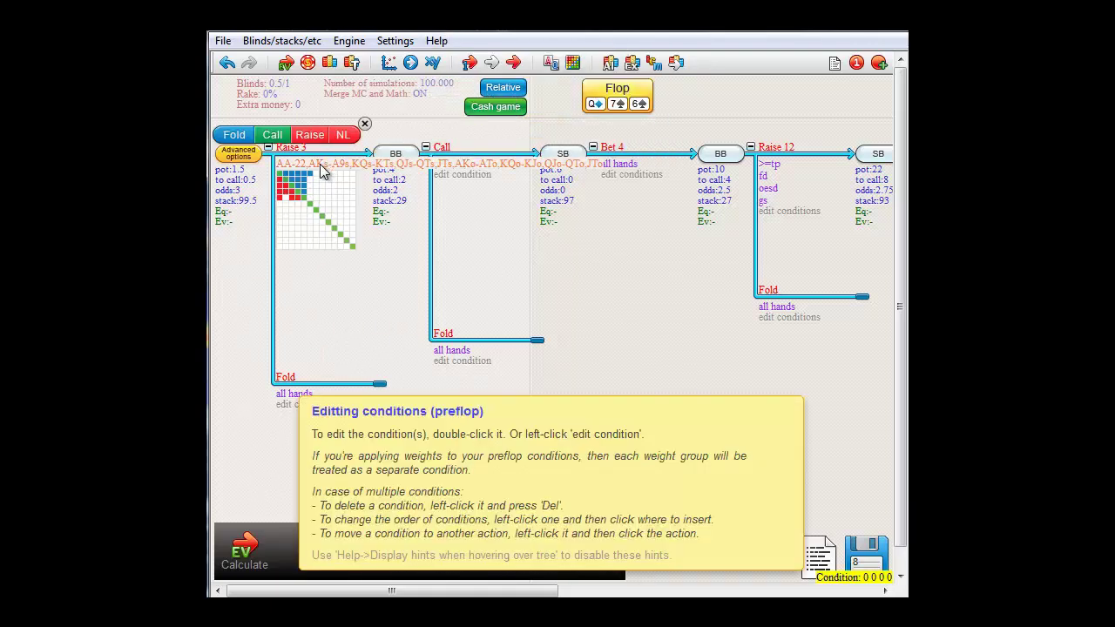
pyautogui.doubleClick(323, 170)
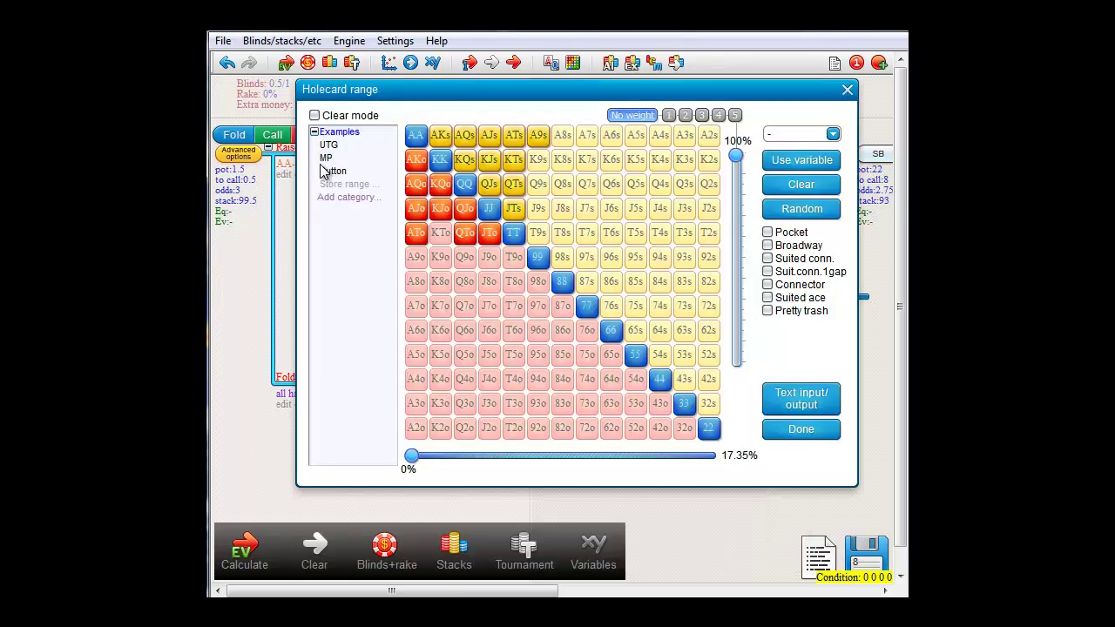